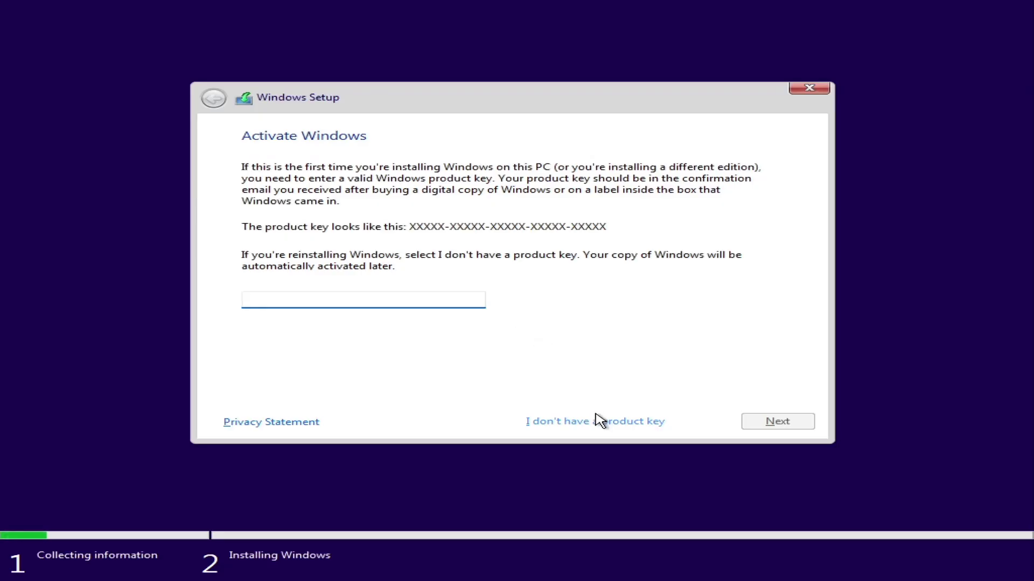
Skip the product key and pick Windows 11 Home from the edition list.
click(596, 421)
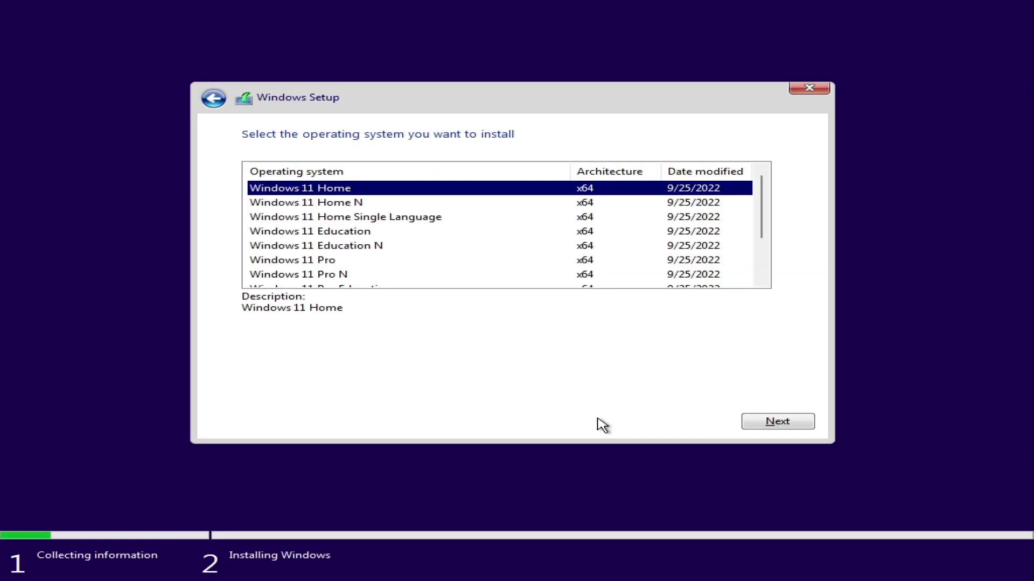
click(770, 421)
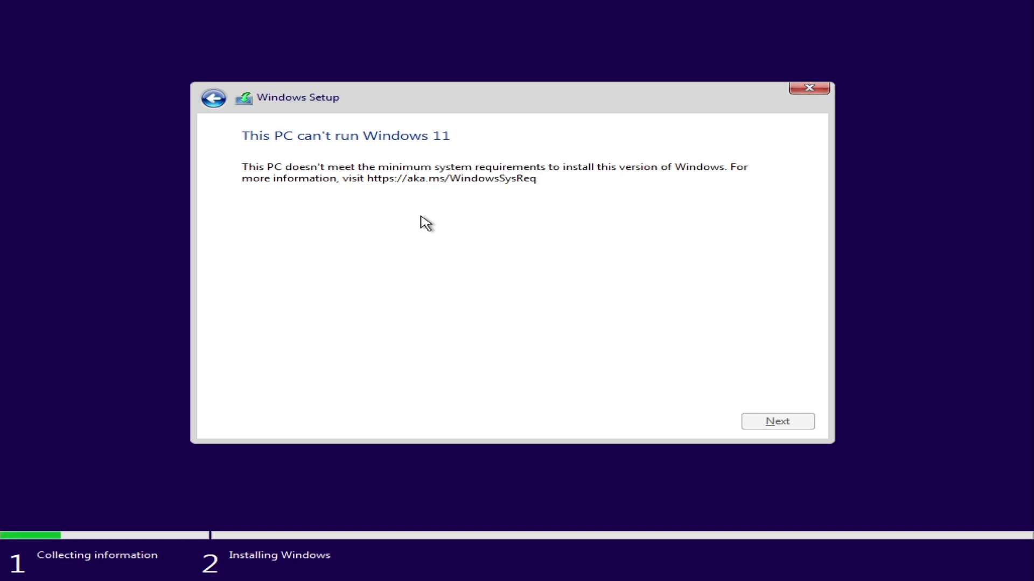
Open a Command Prompt with Shift+F10 and run regedit to start Registry Editor.
key(shift+F10)
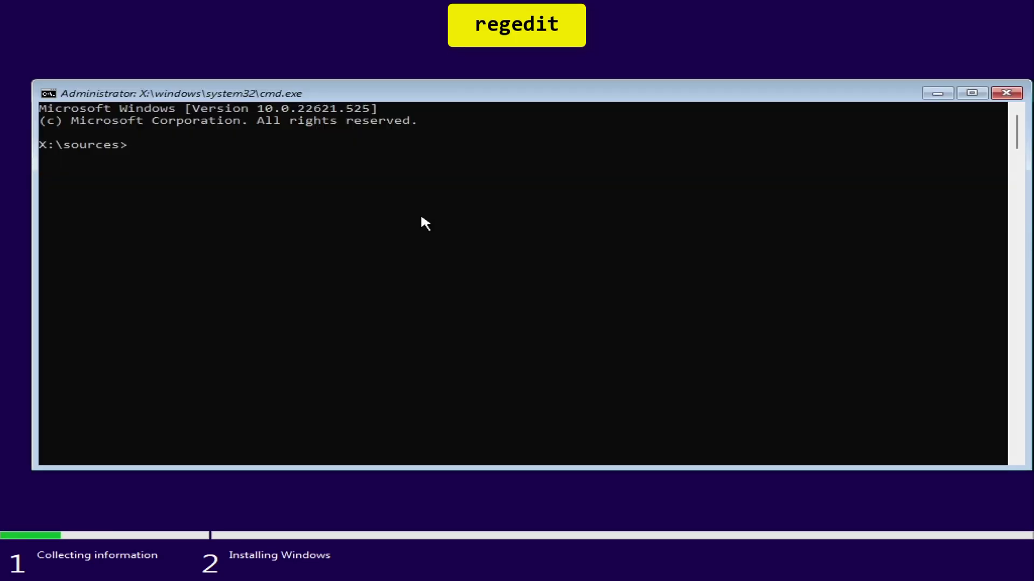
text(re)
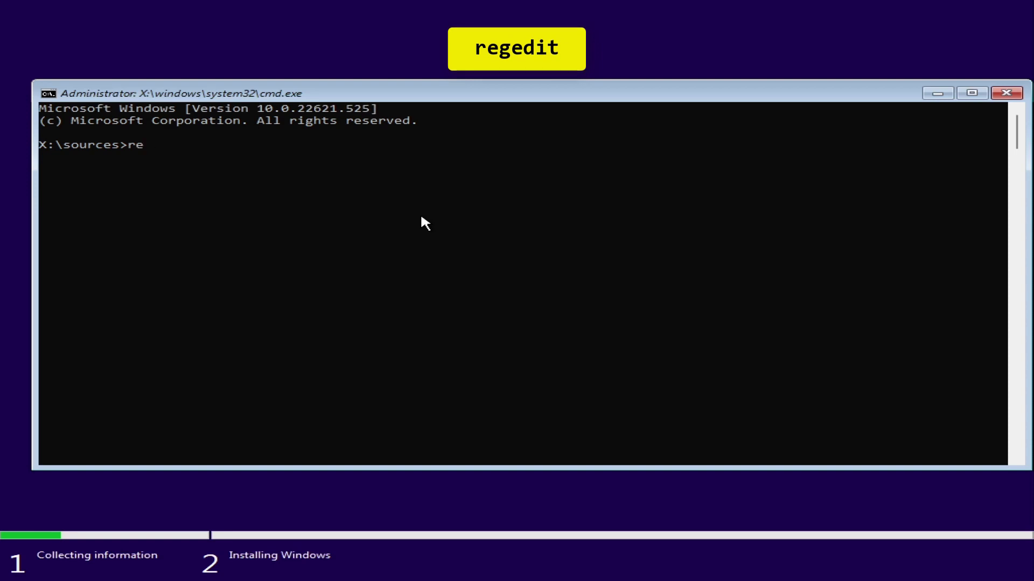
text(gedit)
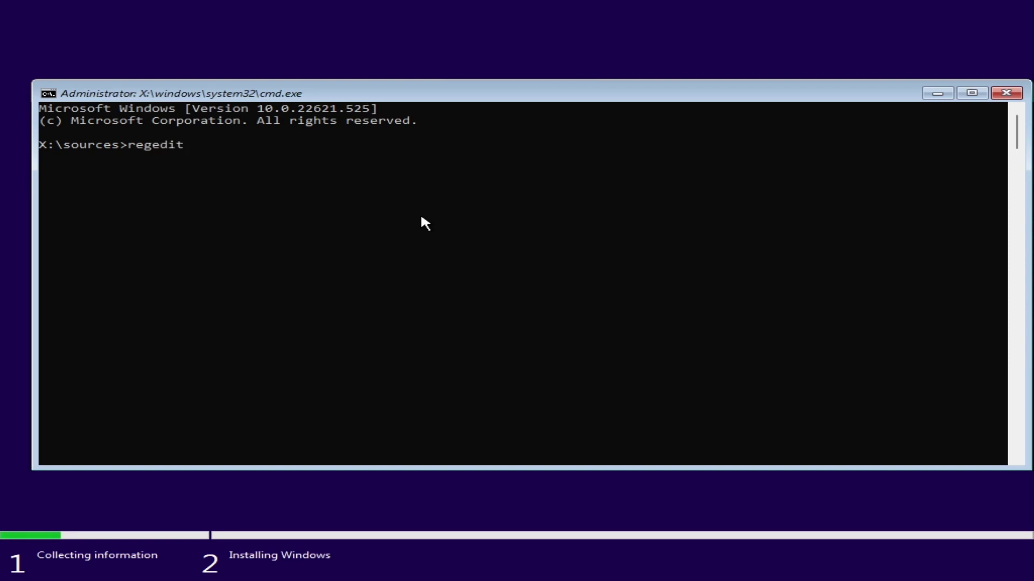
key(Return)
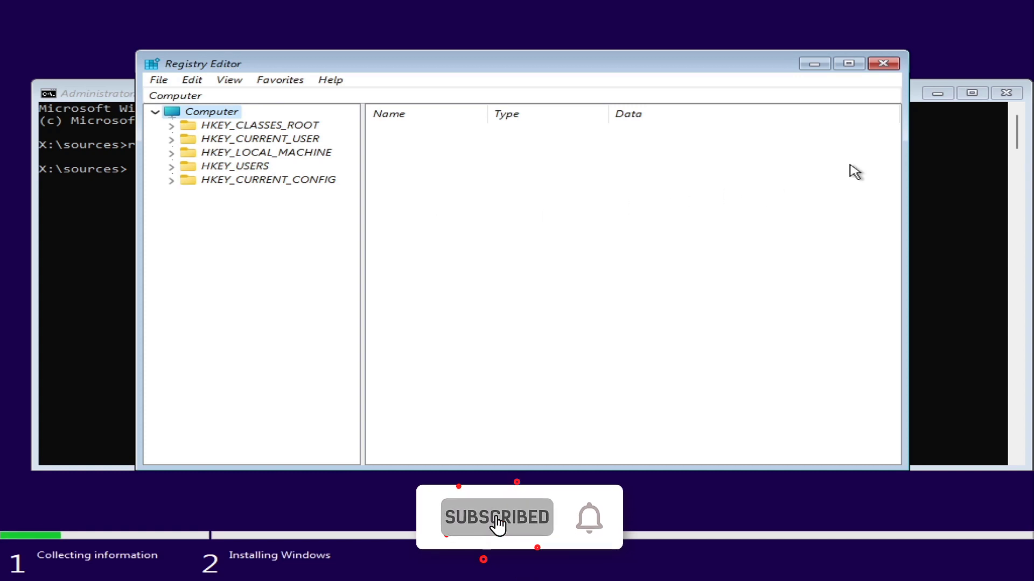
Close the command prompt, maximize Registry Editor, and open HKEY_LOCAL_MACHINE\SYSTEM\Setup.
click(1007, 93)
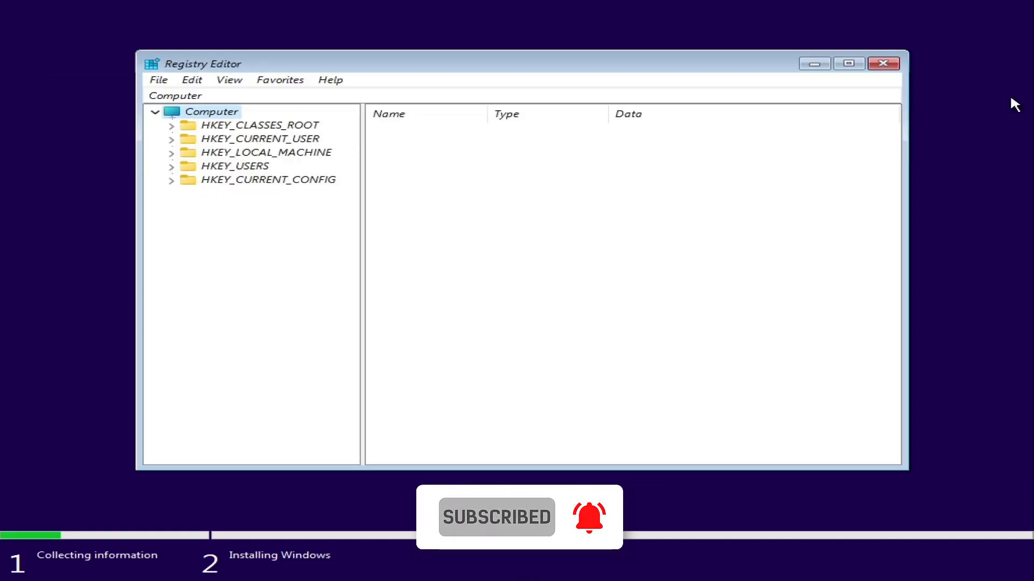
click(848, 65)
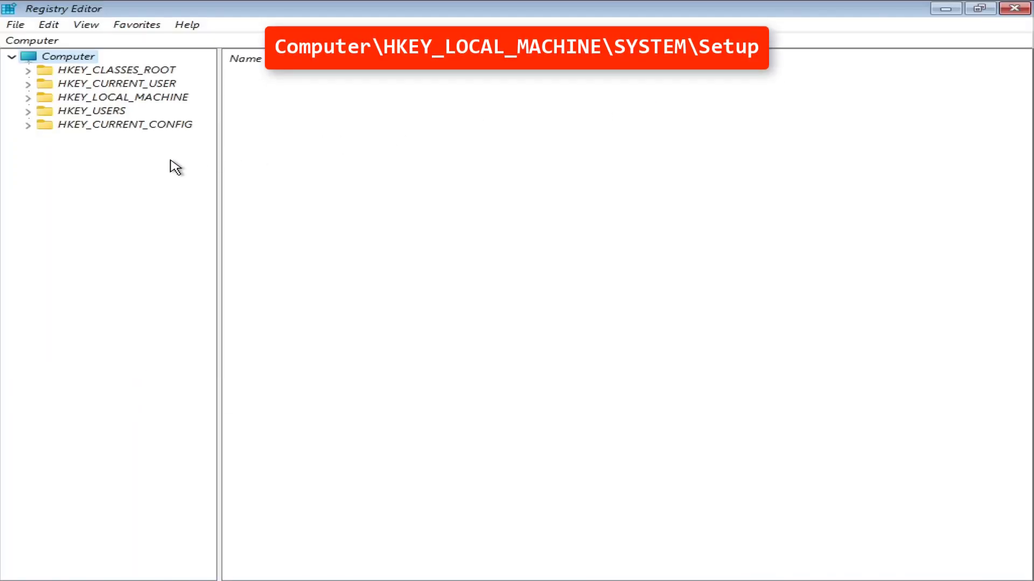
click(28, 98)
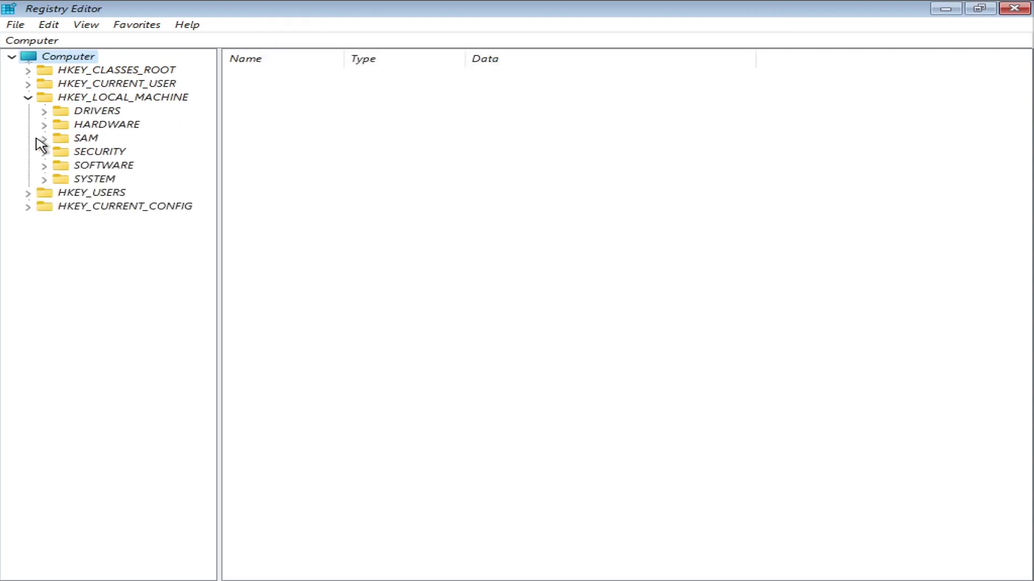
click(43, 179)
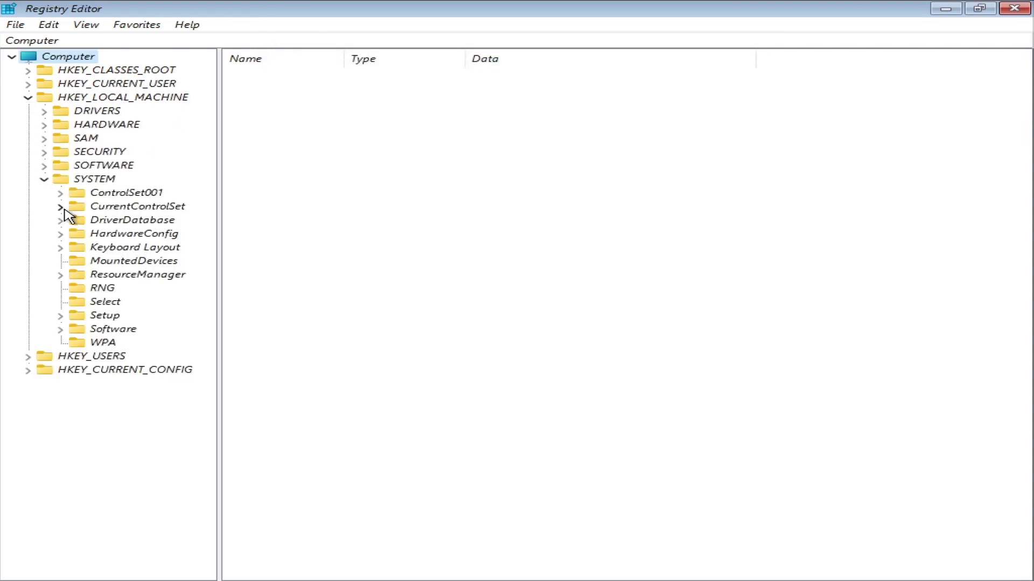
click(110, 317)
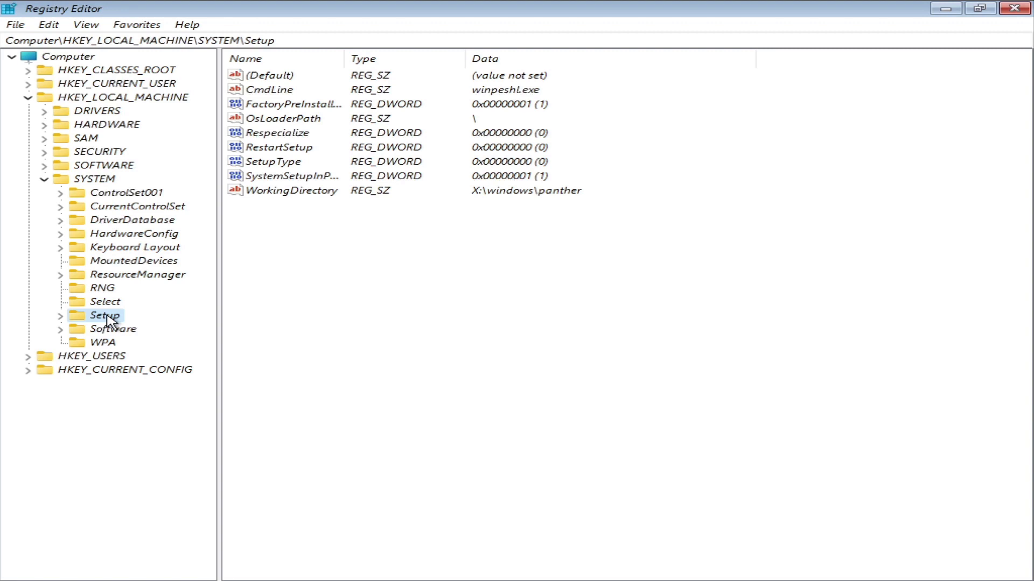
Create a subkey named LabConfig under the Setup key.
right_click(111, 321)
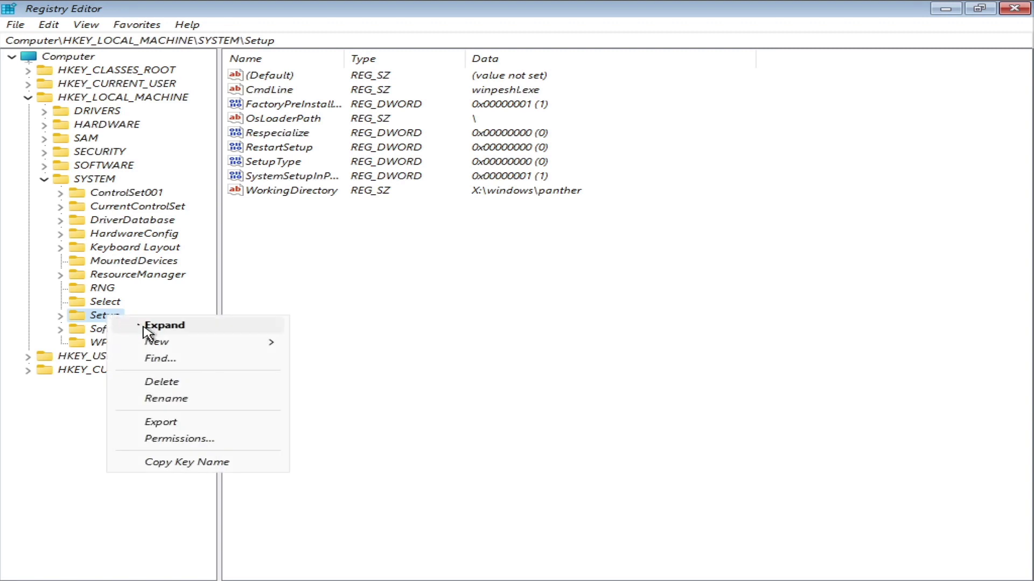
mouse_move(267, 347)
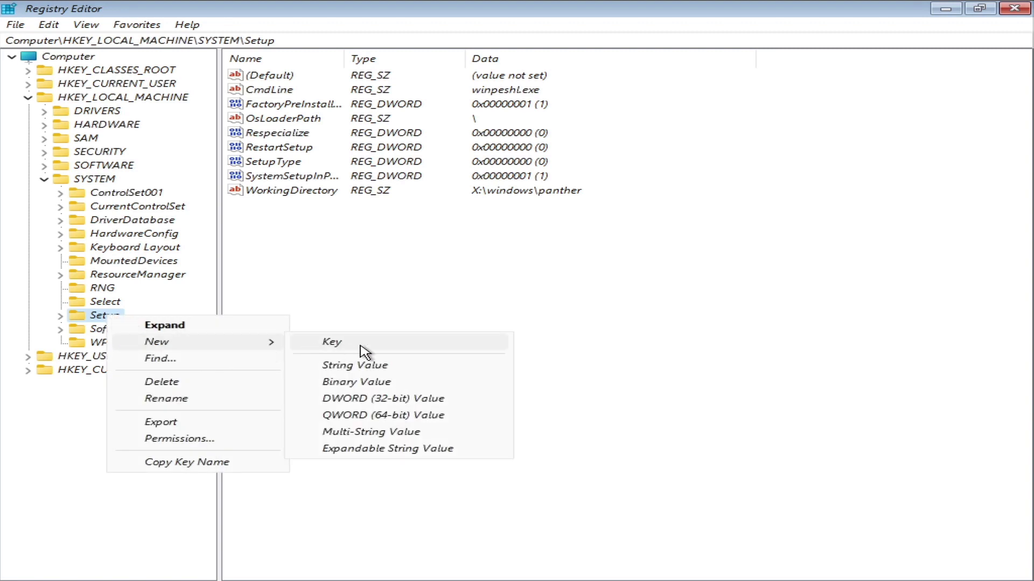
click(331, 342)
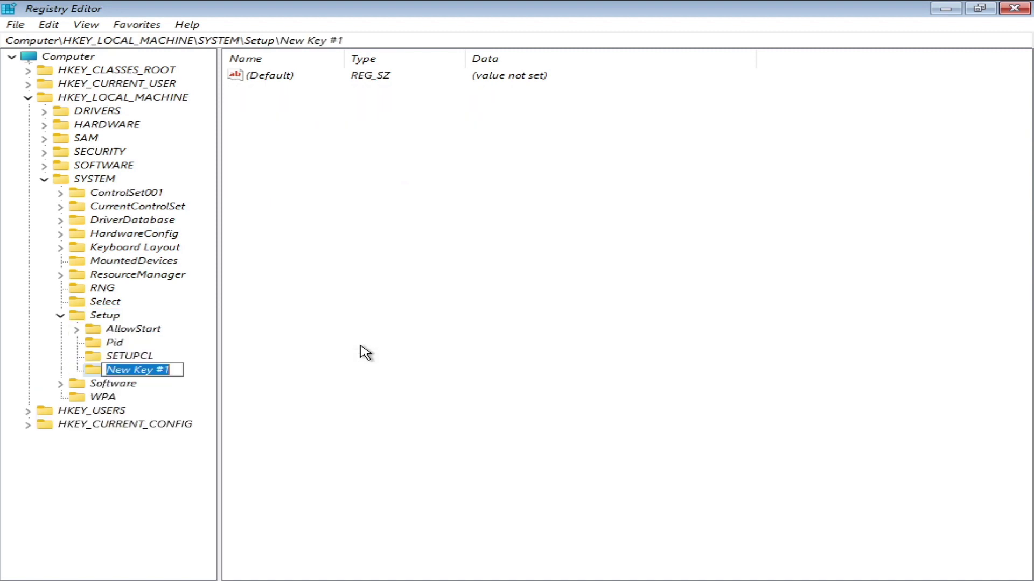
text(Lab)
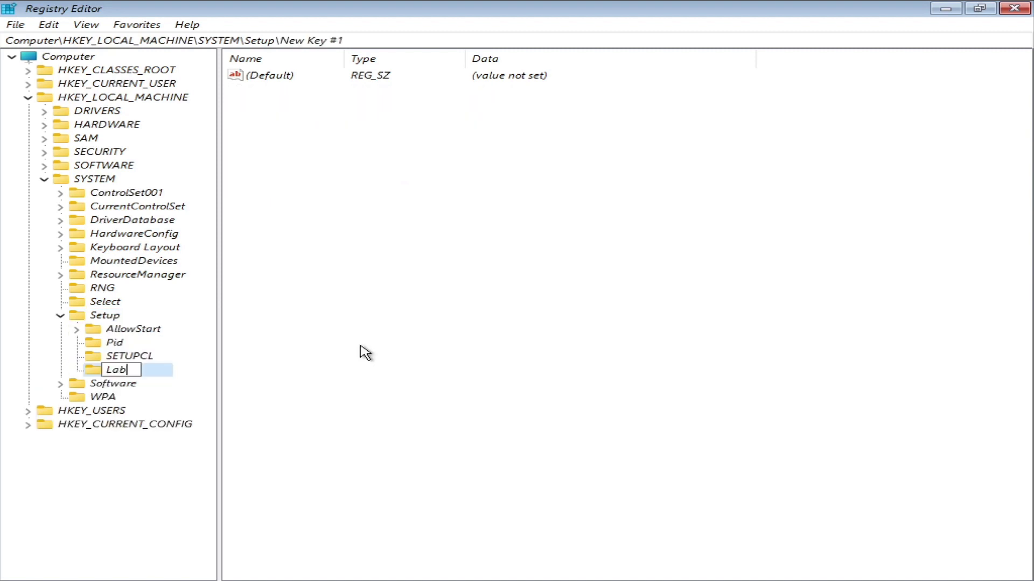
text(Config)
key(Return)
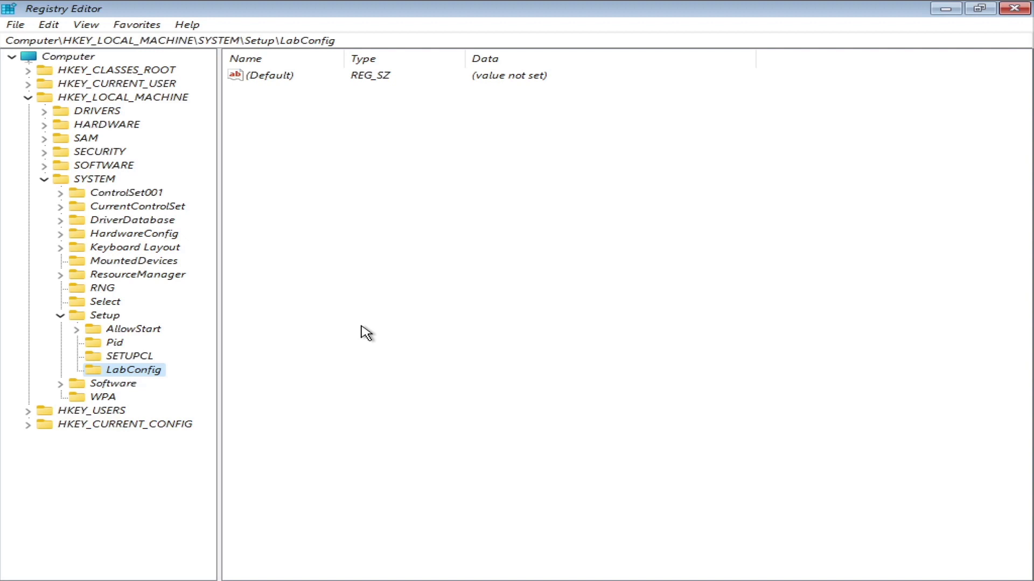
Add a DWORD (32-bit) value named BypassTPMCheck to LabConfig.
right_click(274, 106)
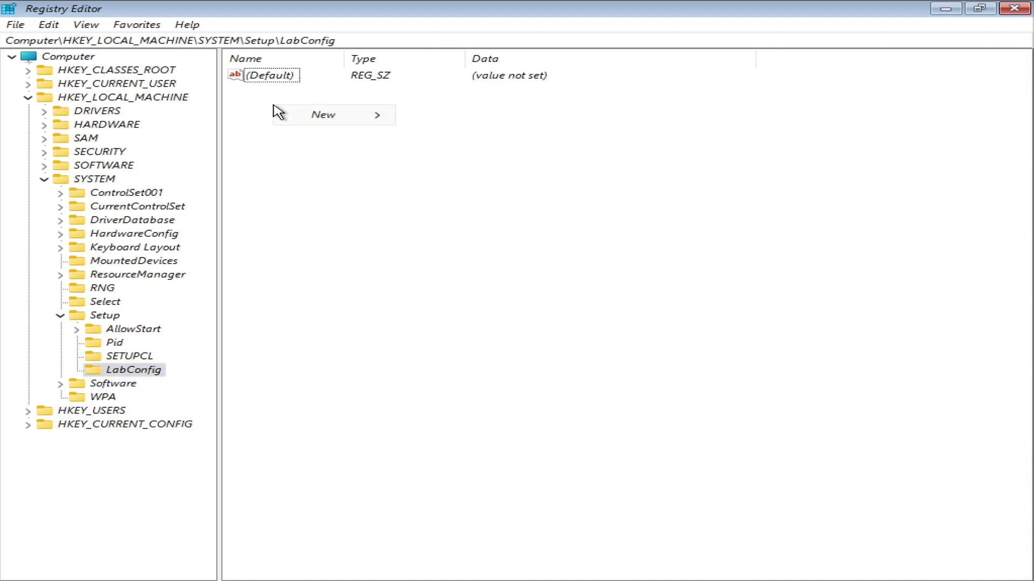
mouse_move(343, 118)
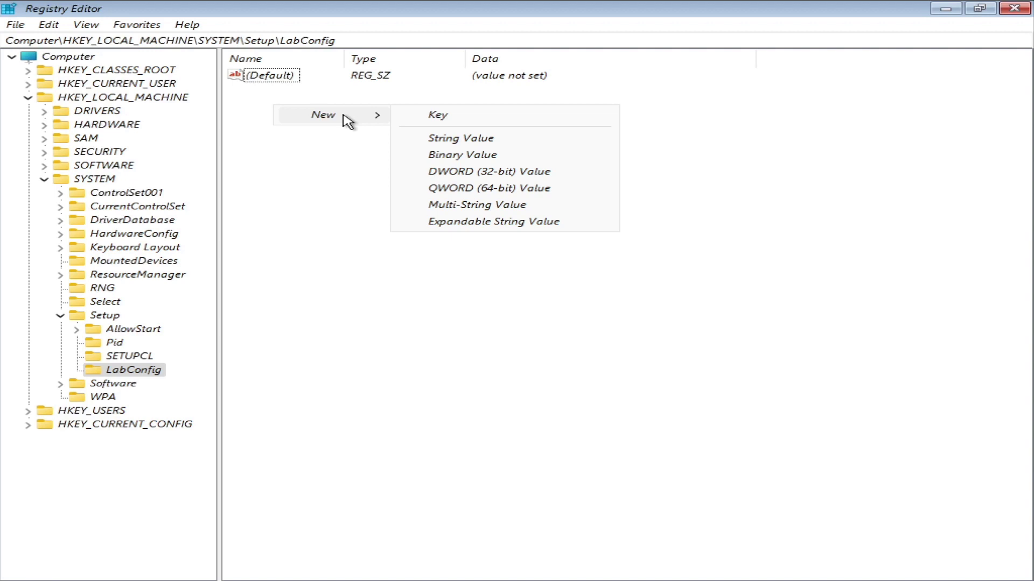
click(467, 171)
text(Bypa)
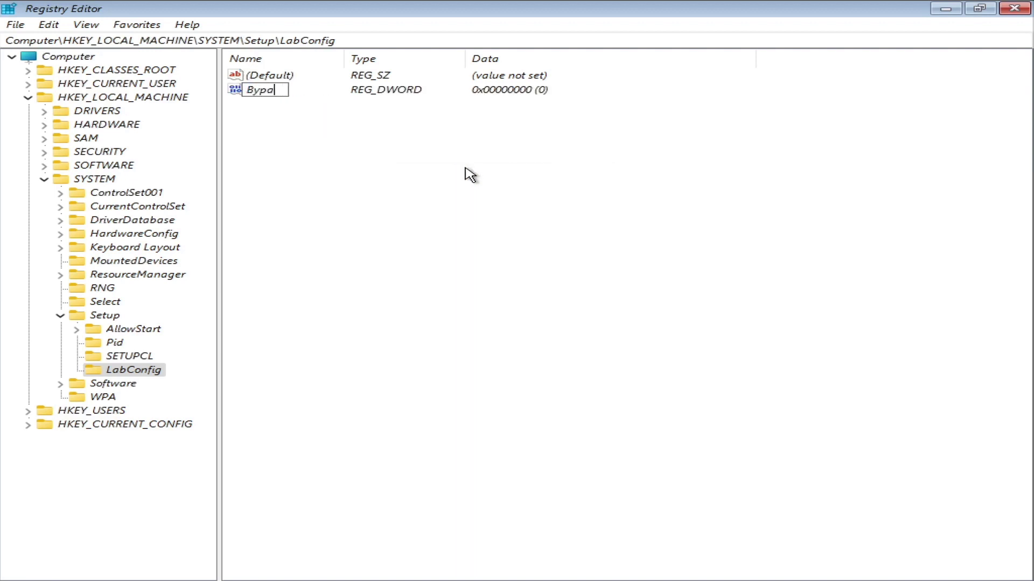
text(ssTPMChec)
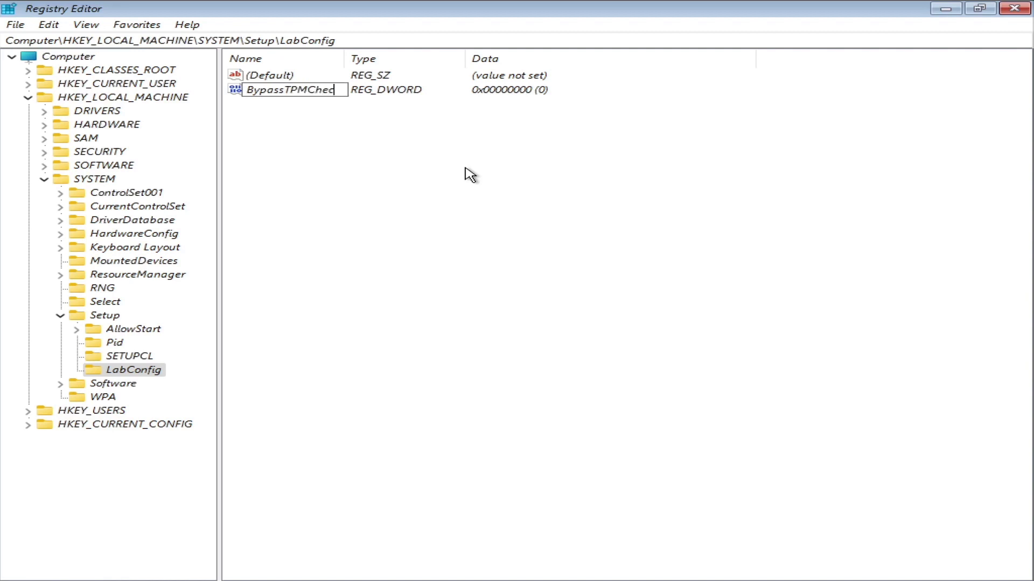
text(k)
key(Return)
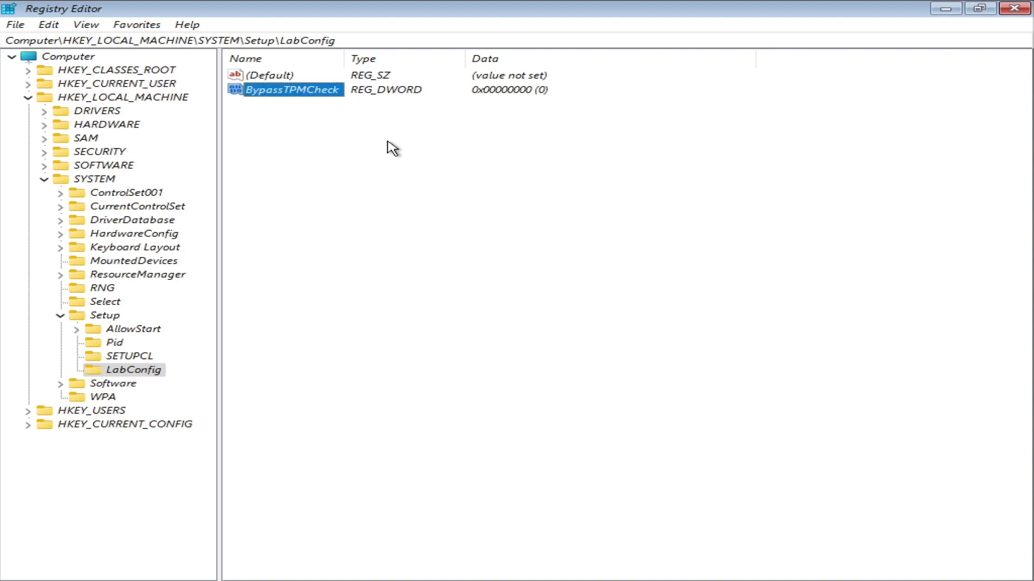
Set BypassTPMCheck's value data to 1.
right_click(273, 90)
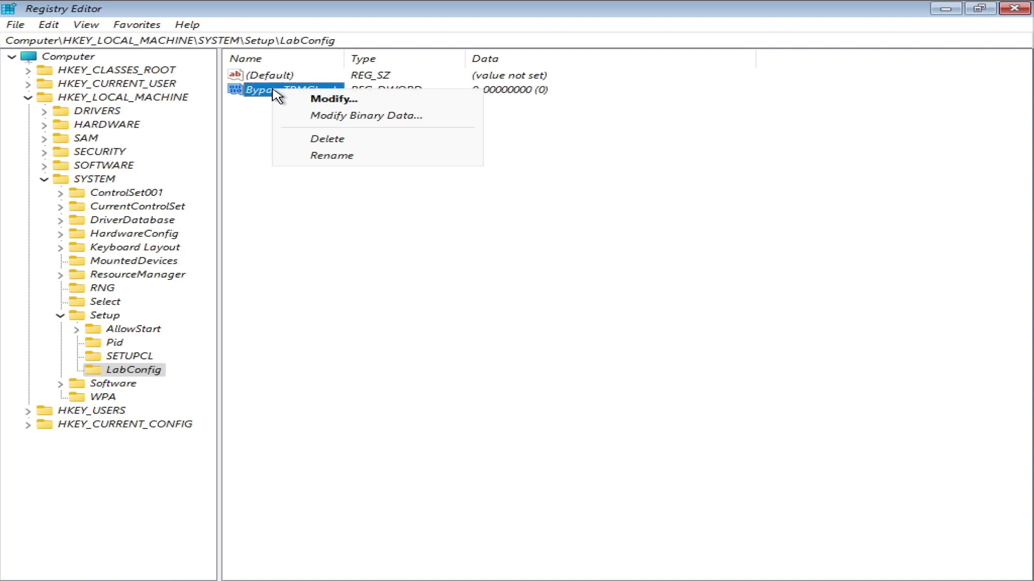
click(334, 100)
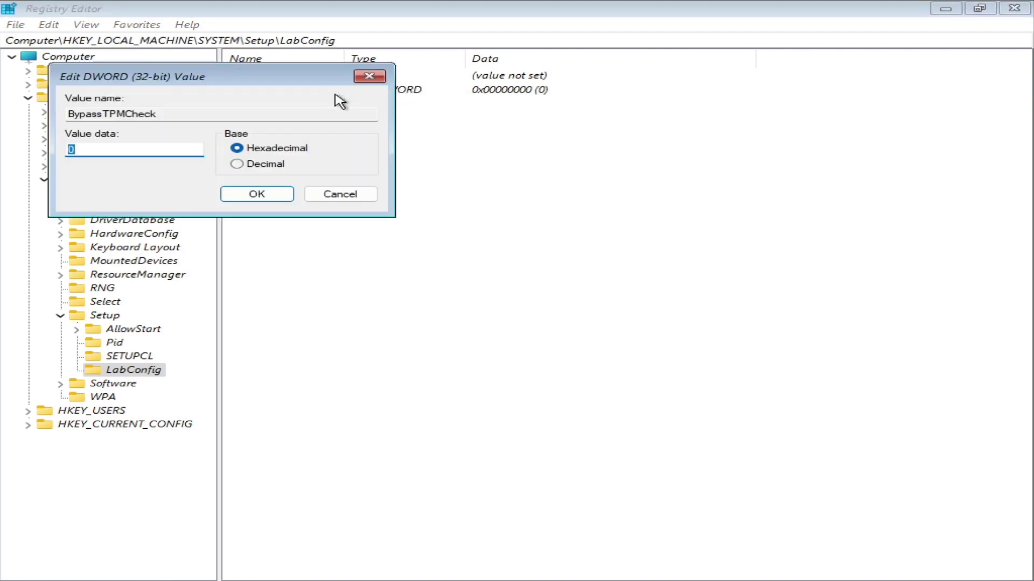
drag(307, 80, 557, 183)
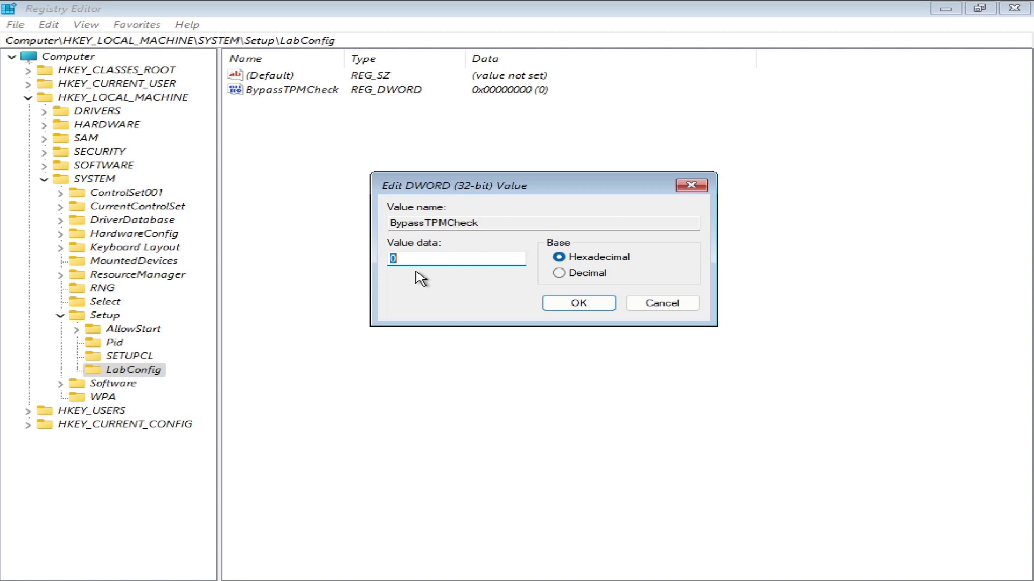
text(1)
click(583, 305)
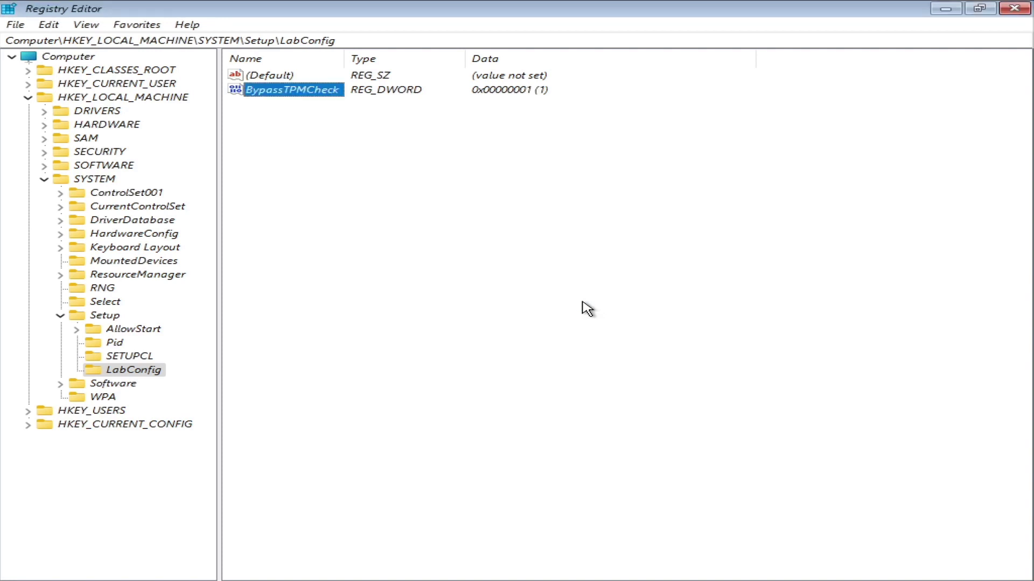
Create a DWORD (32-bit) value named BypassSecureBootCheck in LabConfig.
right_click(257, 125)
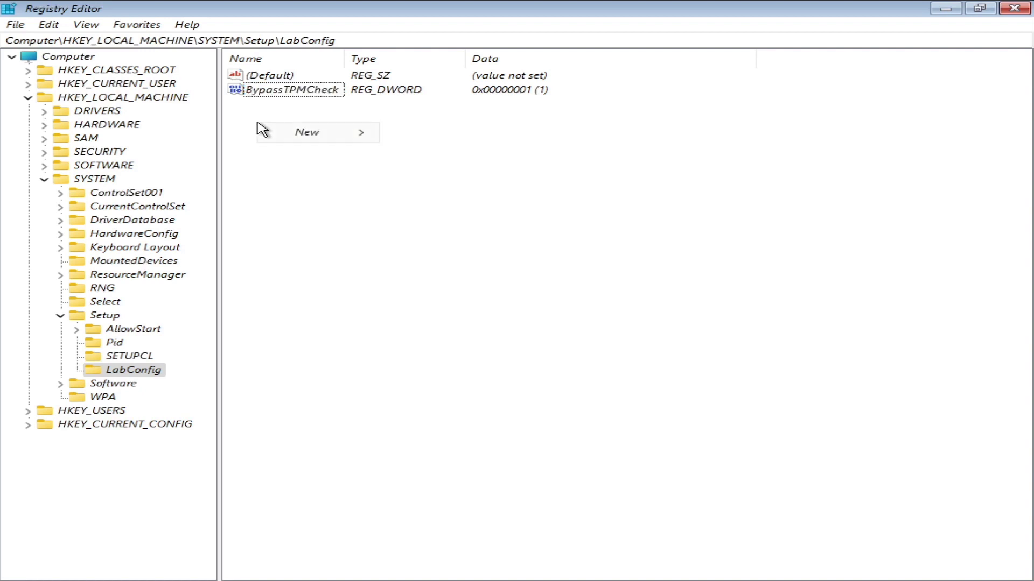
mouse_move(335, 134)
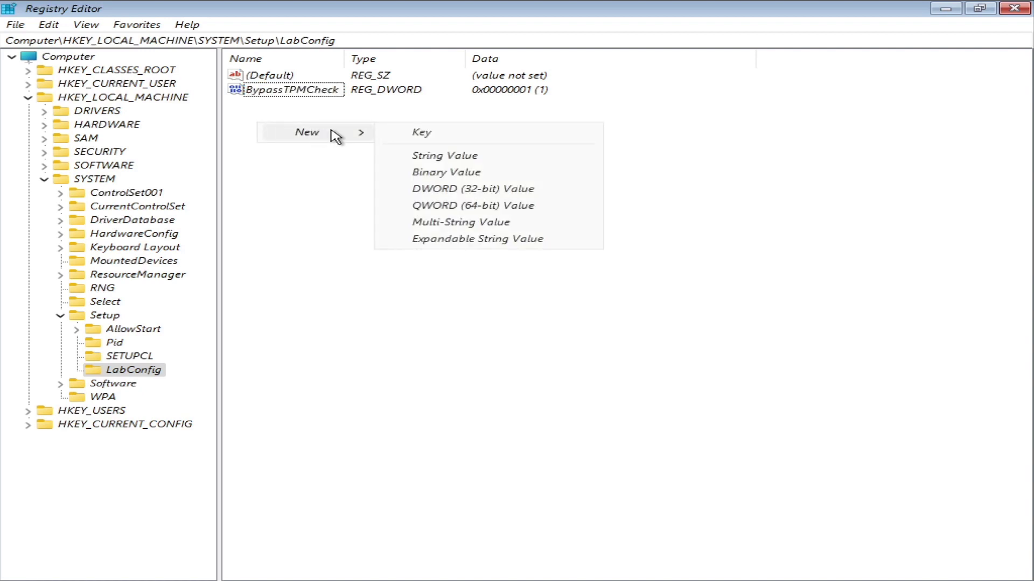
click(482, 189)
text(B)
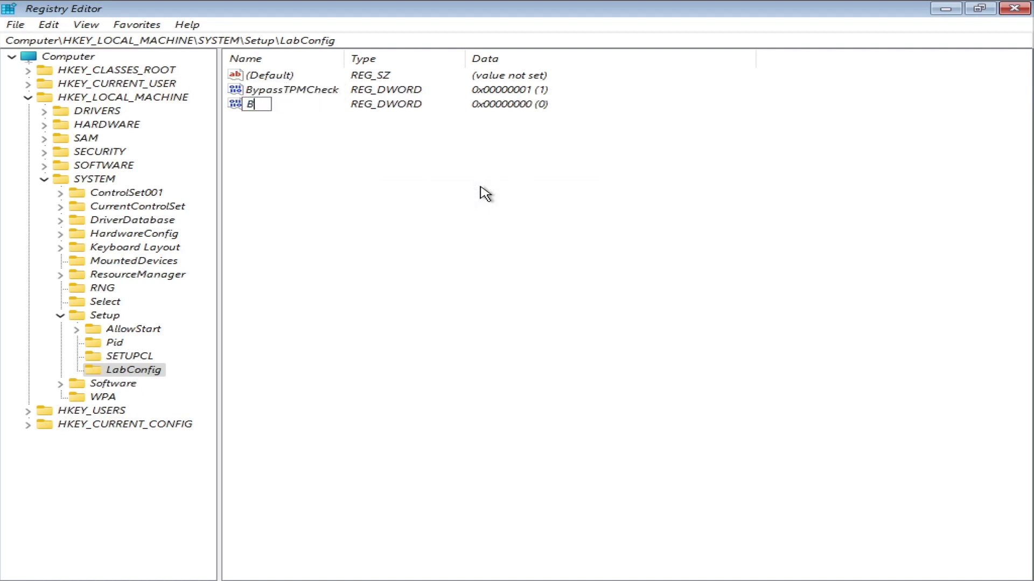
text(ypassSecureBoot)
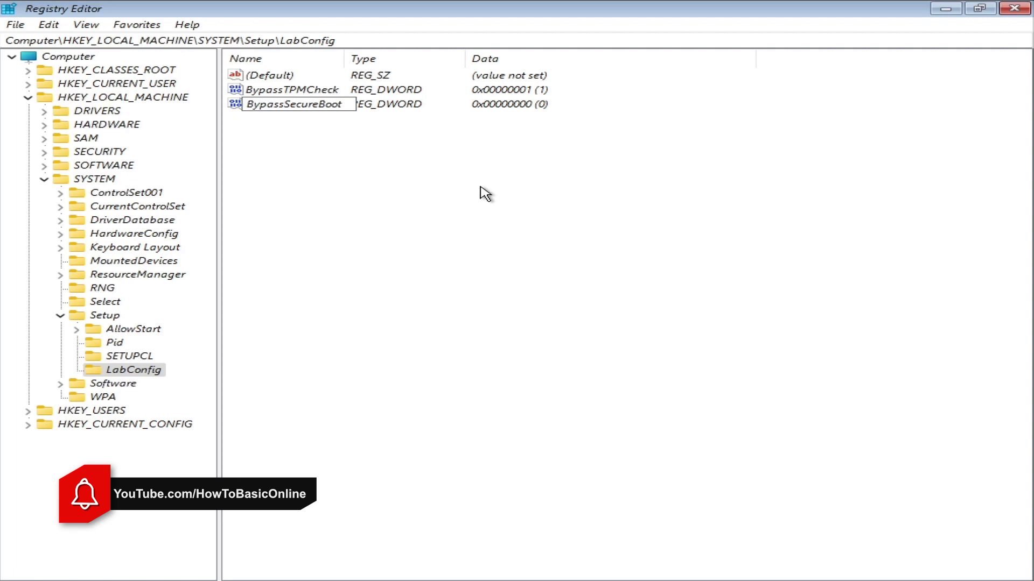
text(Check)
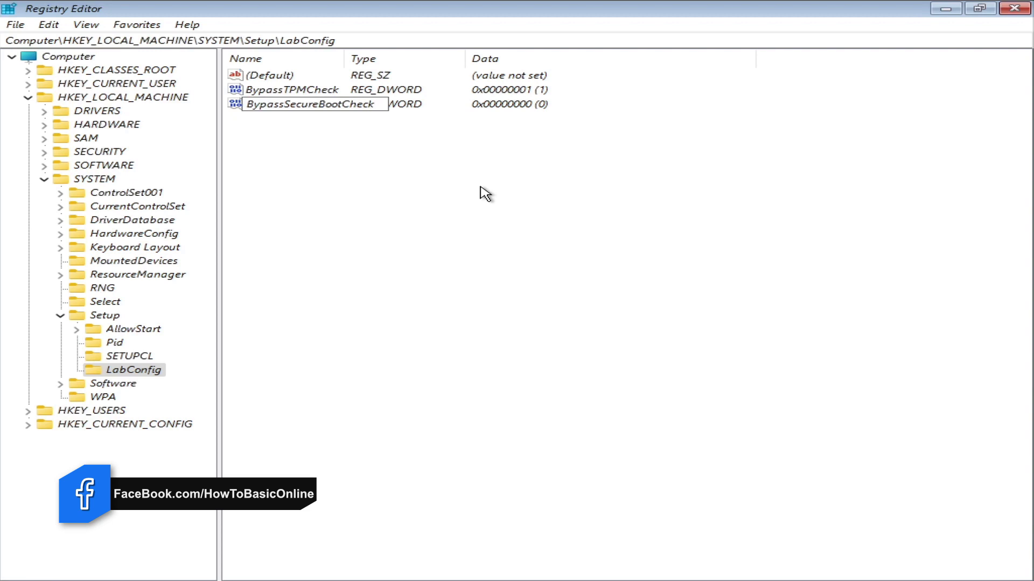
key(Return)
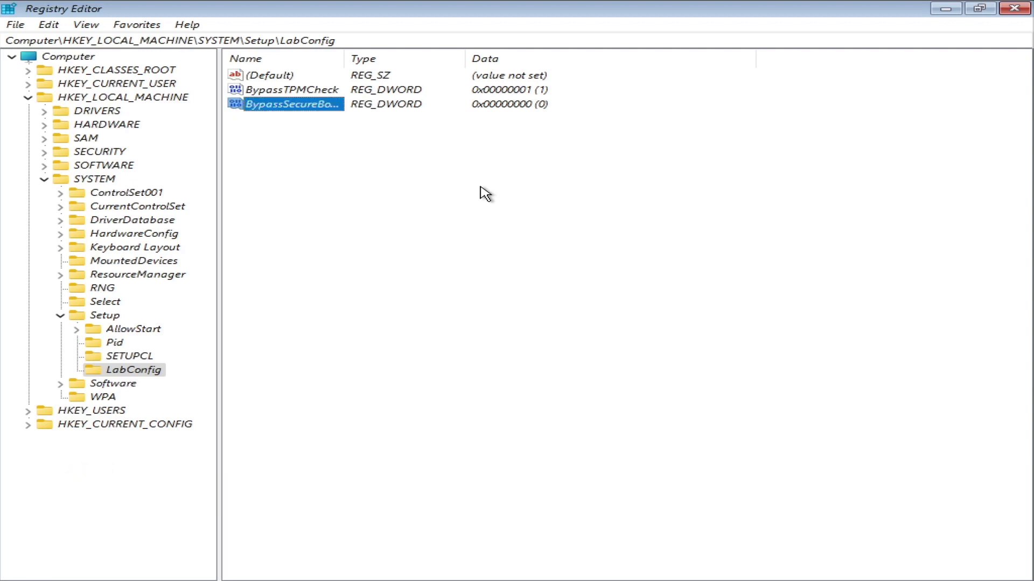
Change BypassSecureBootCheck's data to 1 and widen the Name column to show full names.
right_click(306, 108)
click(311, 115)
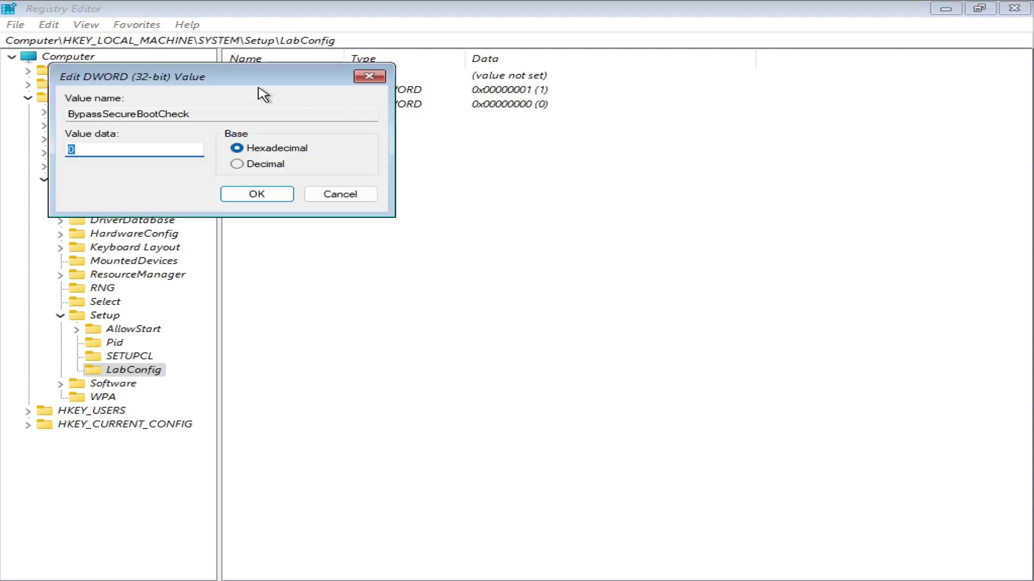
drag(262, 84, 602, 189)
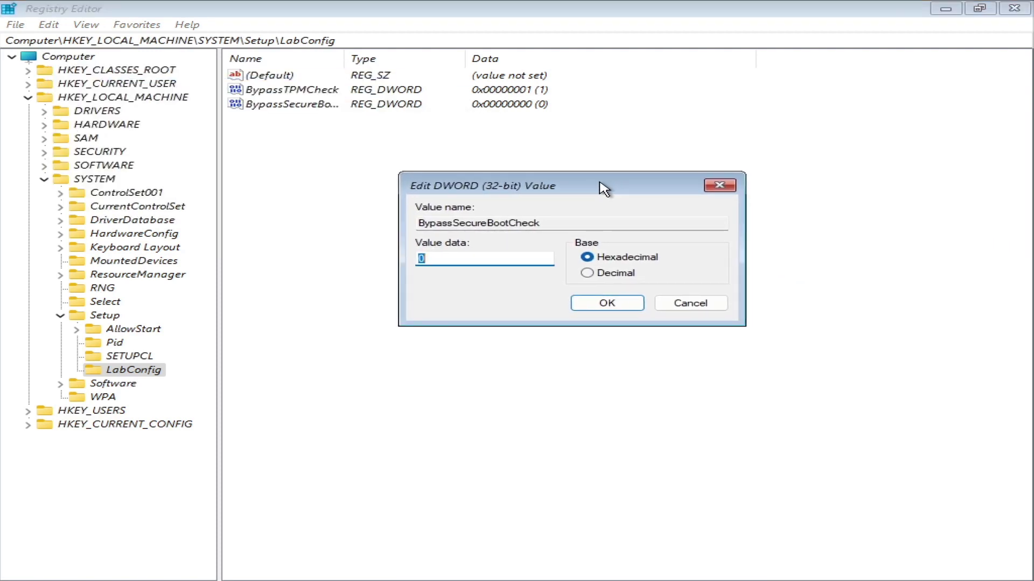
text(1)
click(609, 308)
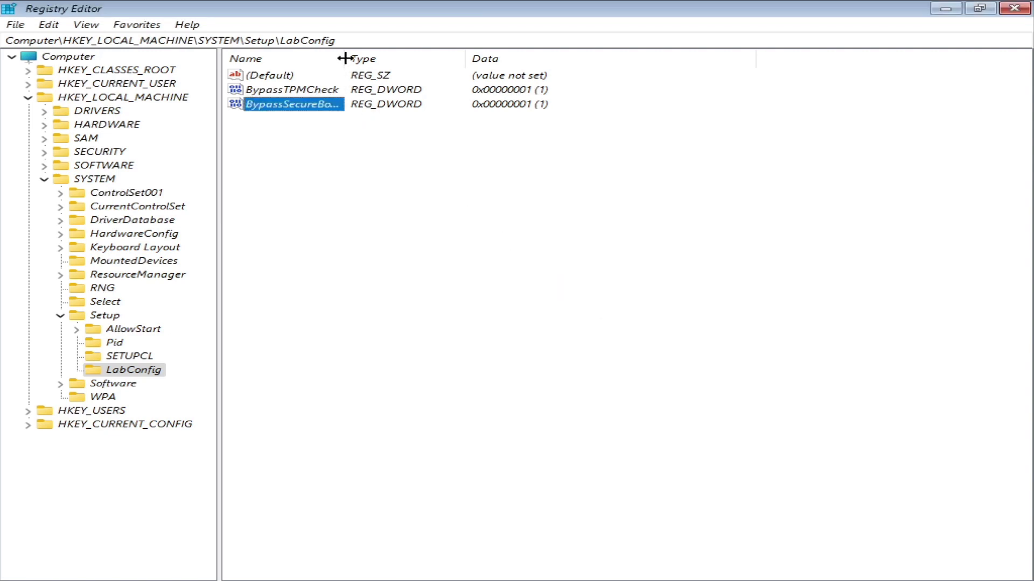
drag(344, 58, 435, 57)
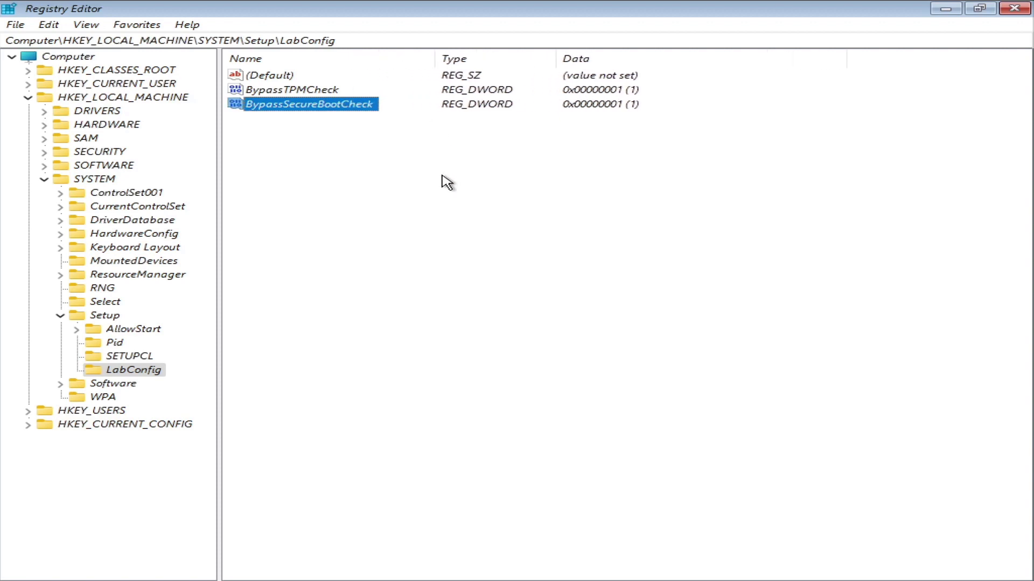
Create a DWORD (32-bit) value named BypassRAMCheck in LabConfig.
right_click(298, 145)
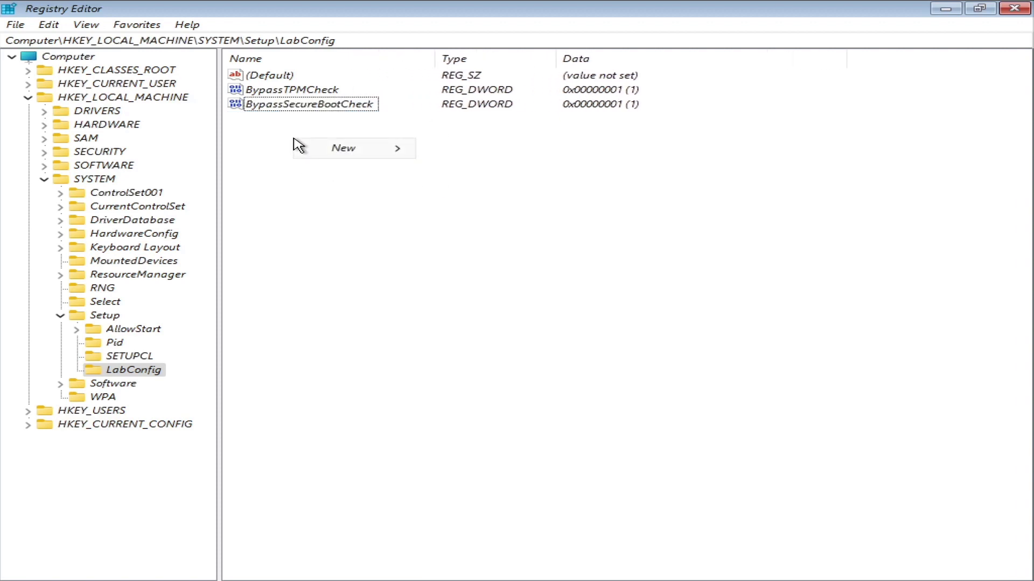
mouse_move(404, 151)
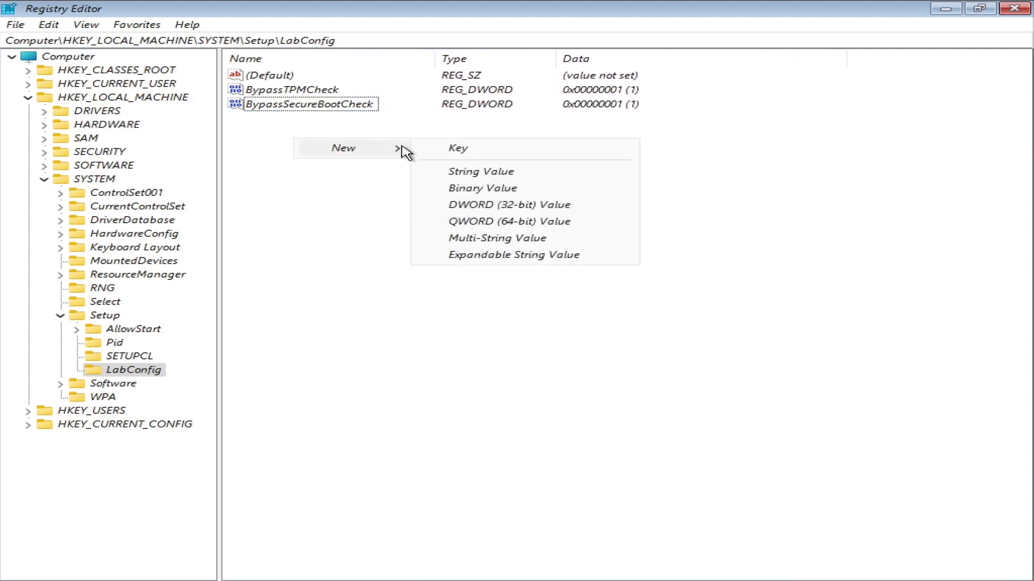
click(515, 204)
text(By)
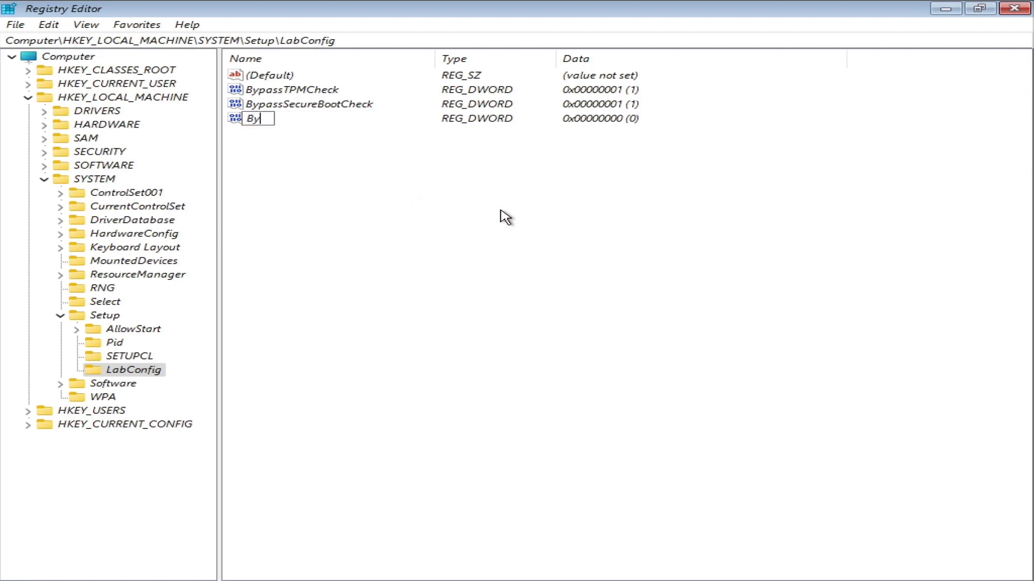
text(passRAMCheck)
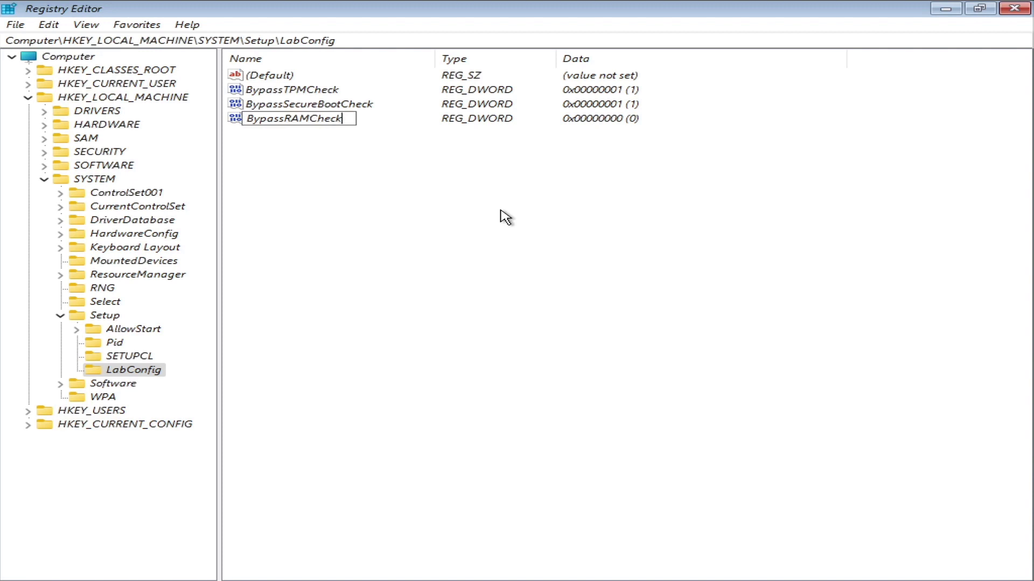
key(Return)
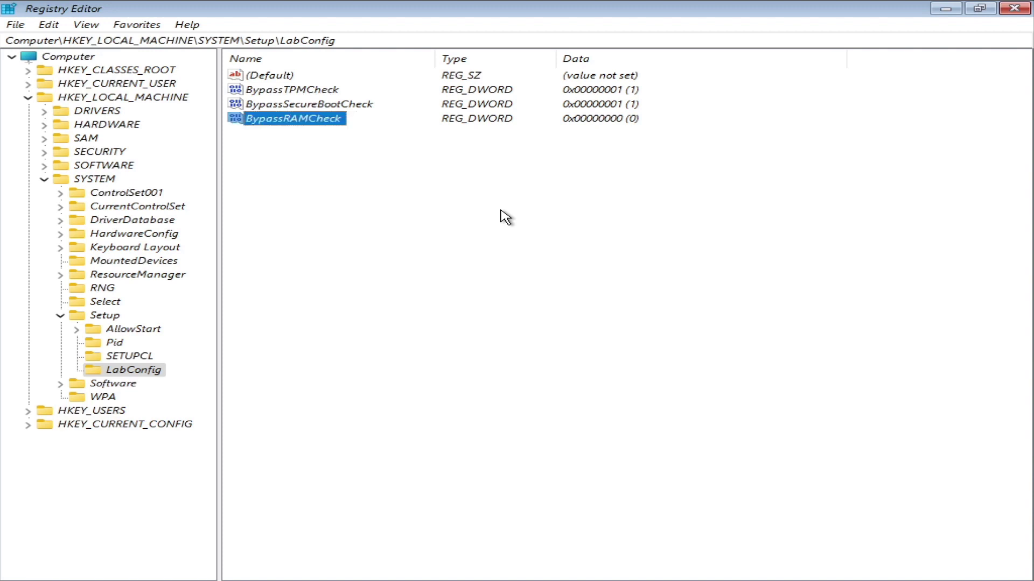
Change BypassRAMCheck's value data from 0 to 1.
right_click(272, 127)
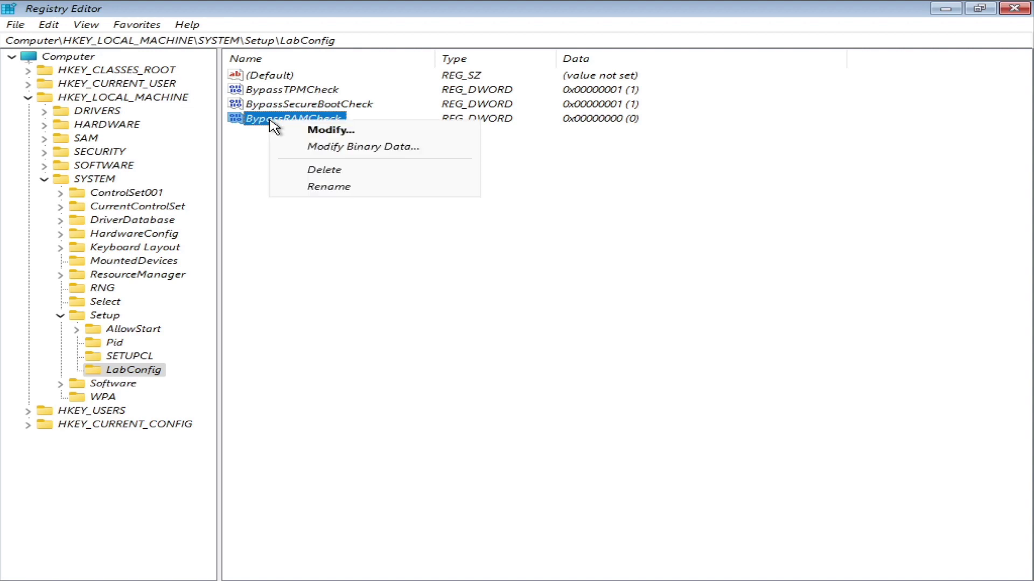
click(308, 131)
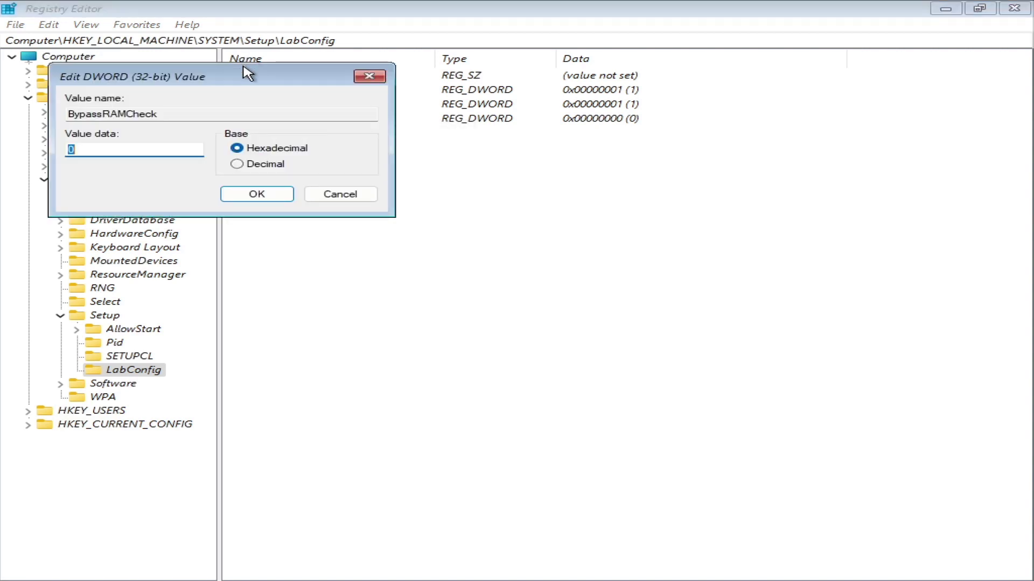
drag(248, 72, 596, 203)
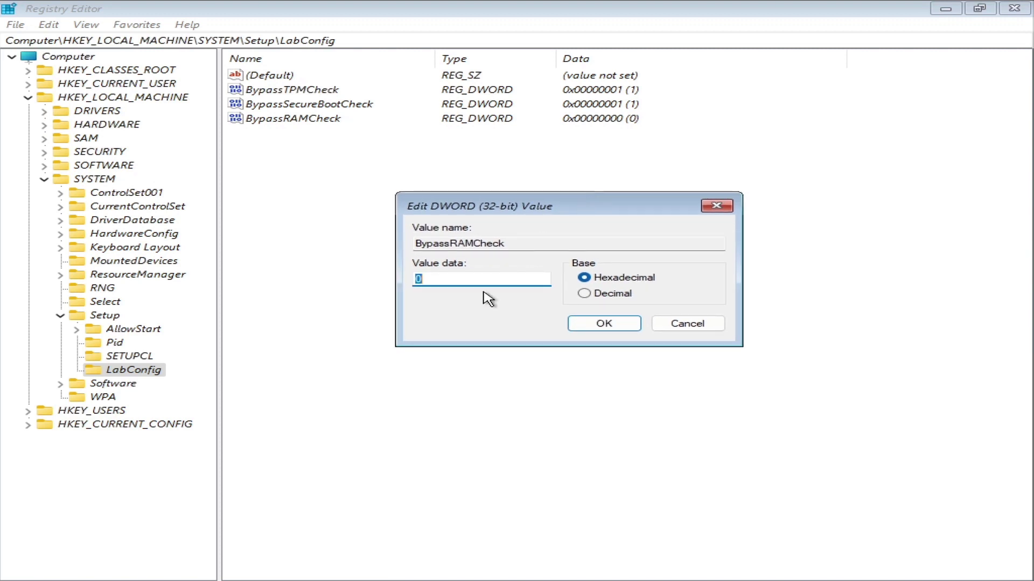
text(1)
click(624, 325)
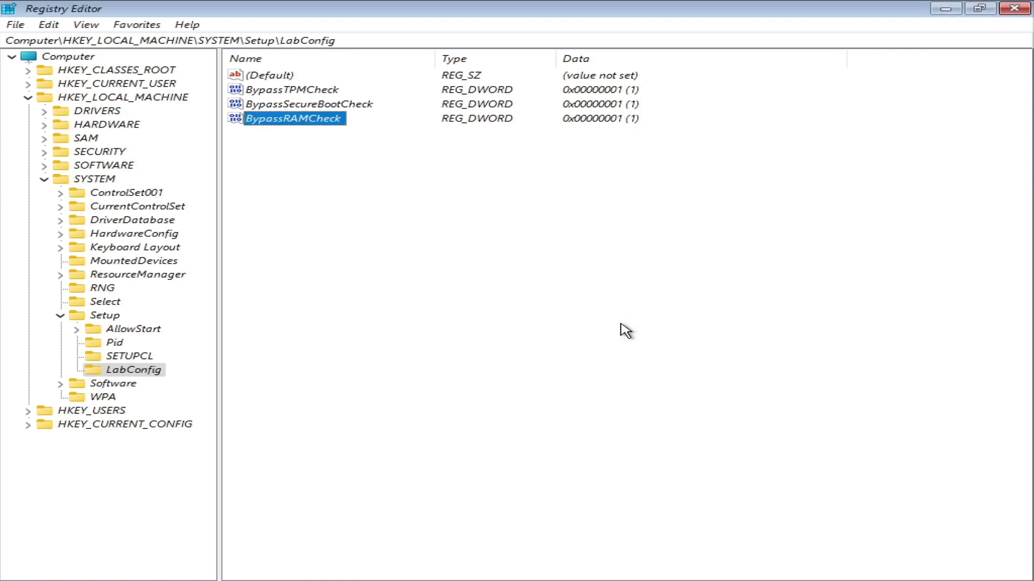
Close Registry Editor, then quit Windows Setup and confirm, returning to the Install now screen.
click(1017, 12)
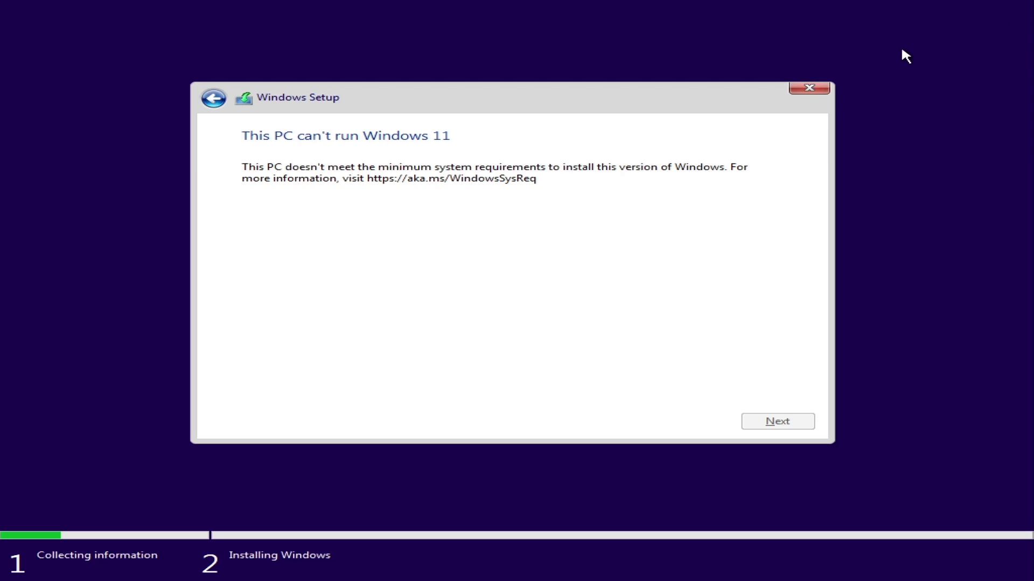
click(809, 89)
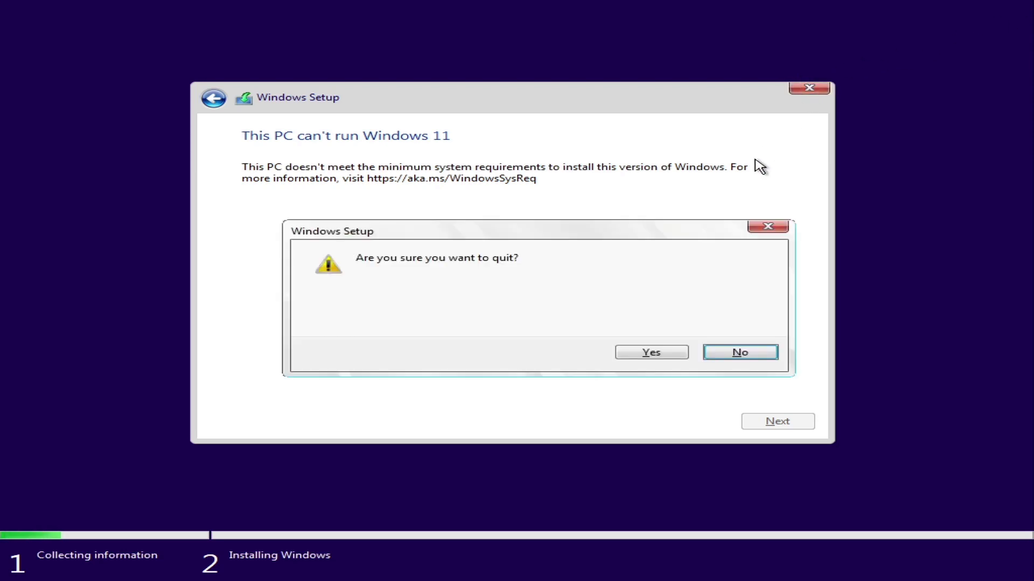
click(651, 354)
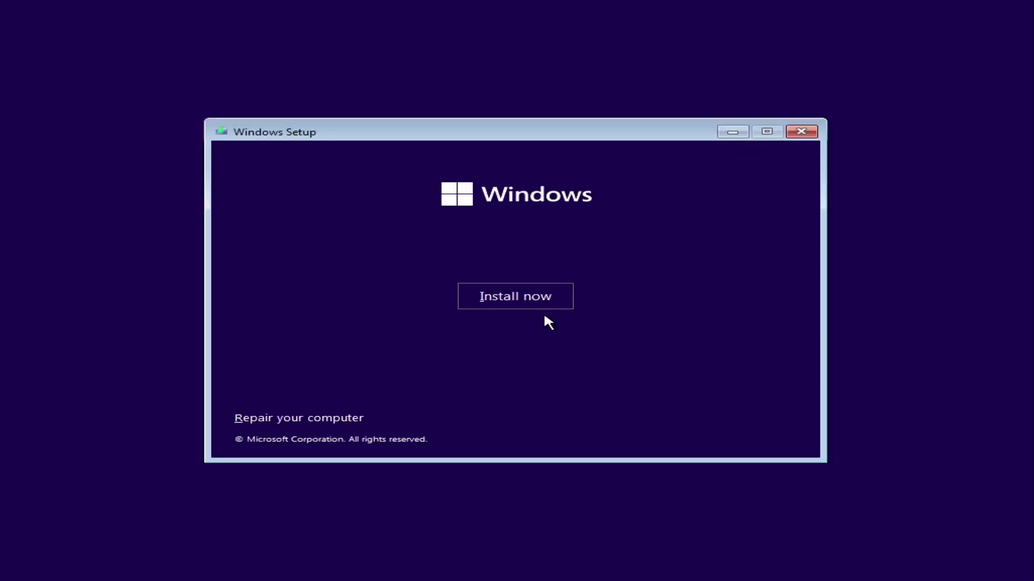
Restart Windows Setup, skip the product key, and continue with Windows 11 Home to the license terms.
click(512, 300)
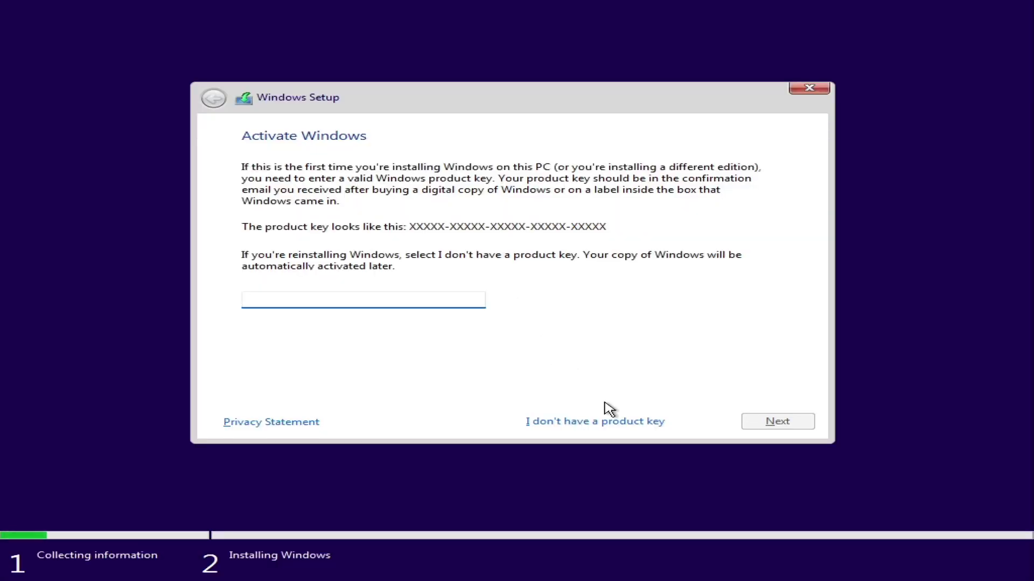
click(645, 421)
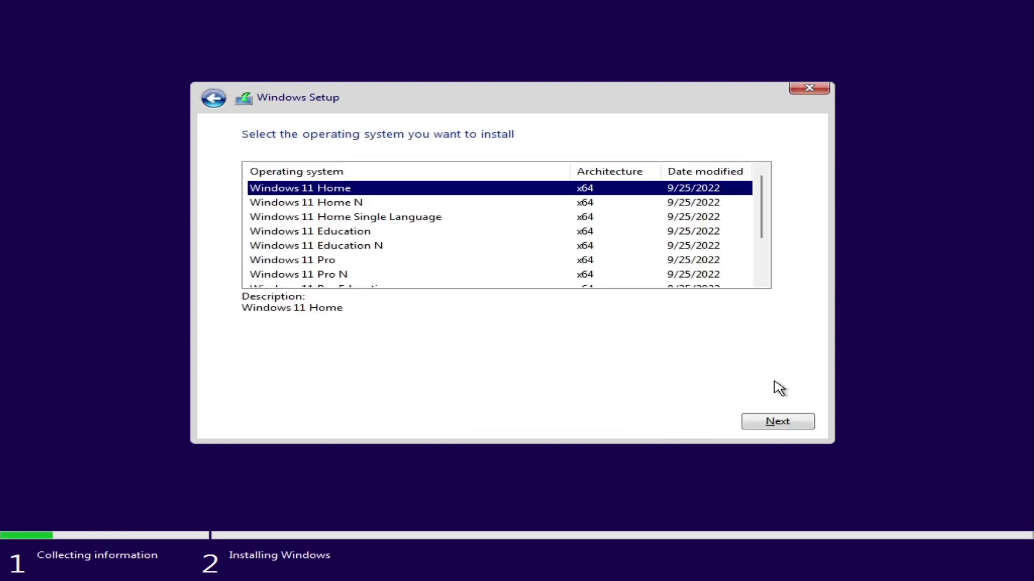
click(776, 422)
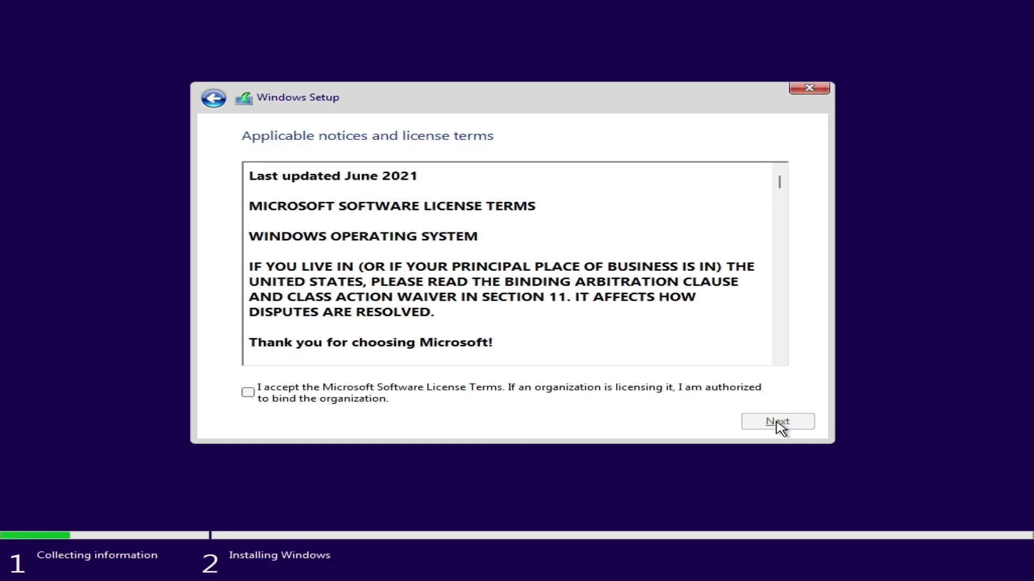
Accept the Microsoft license terms and choose Custom: Install Windows only (advanced).
click(362, 392)
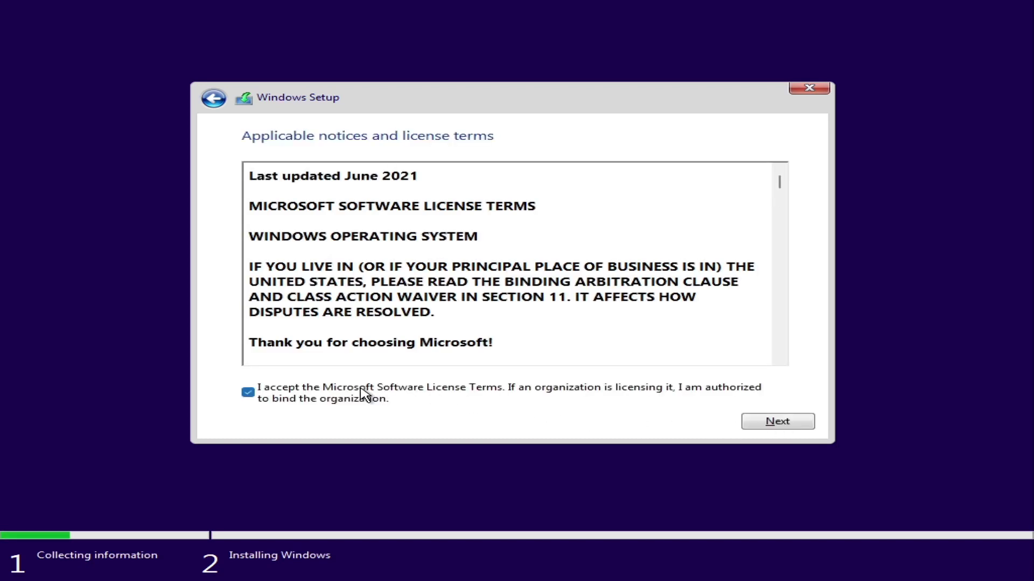
click(777, 422)
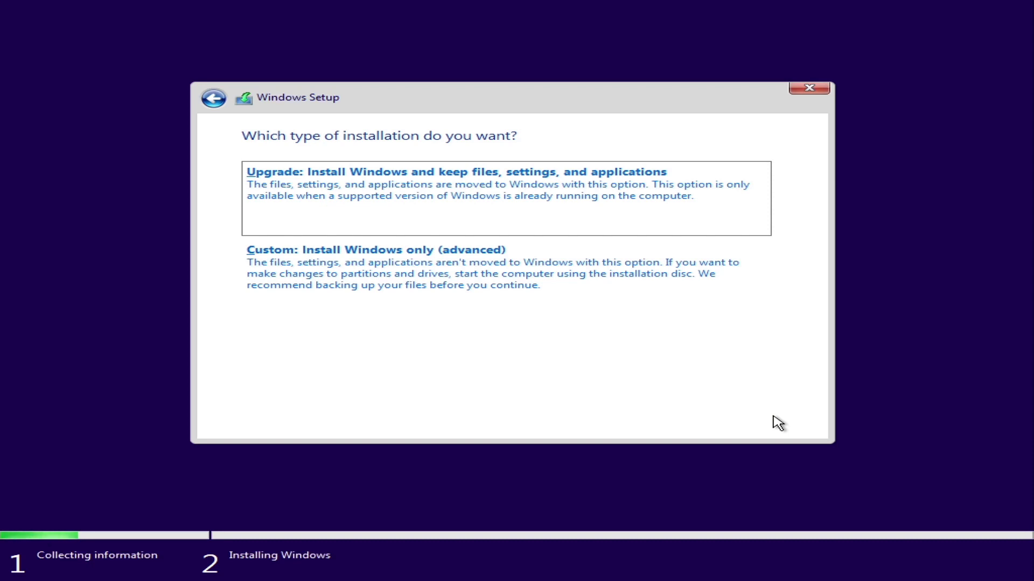
click(413, 285)
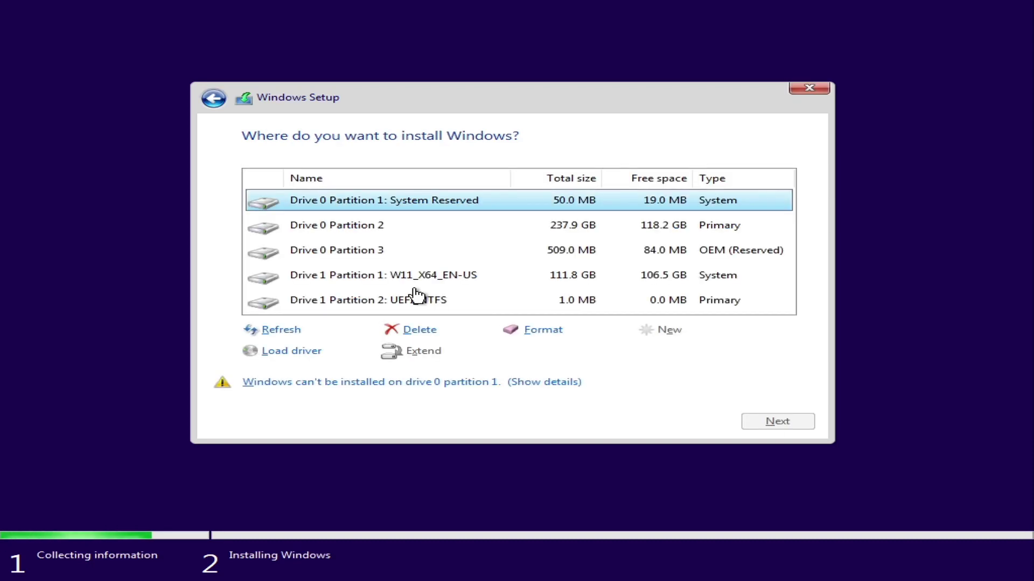